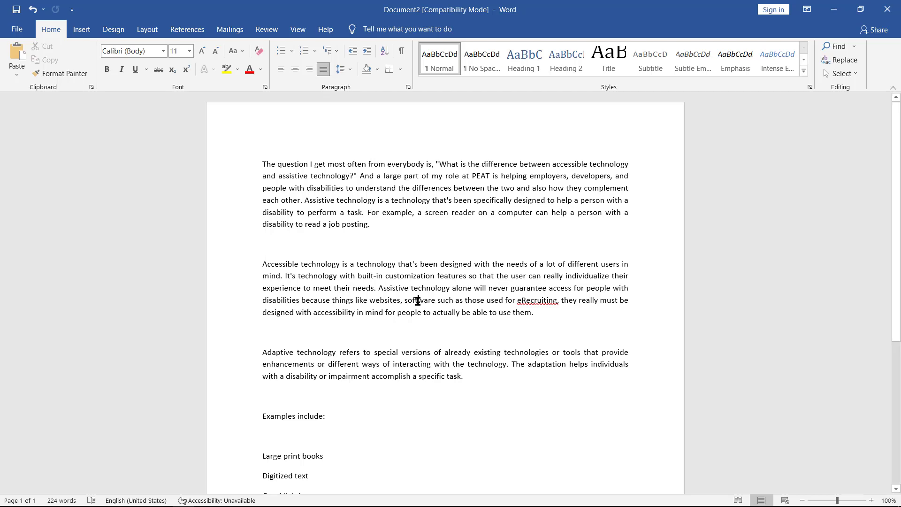
Review the opening paragraphs of the English document, starting from its beginning
key(ctrl+Home)
key(Down)
key(Up)
key(ctrl+Down)
key(ctrl+Down)
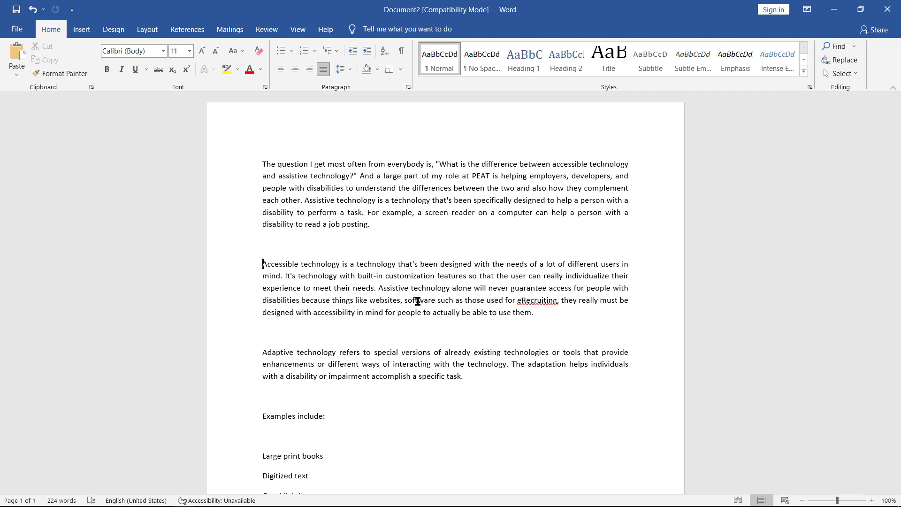
key(ctrl+Down)
key(ctrl+Up)
key(ctrl+Up)
key(ctrl+Up)
Open the Translator for translating the whole document
key(alt+r)
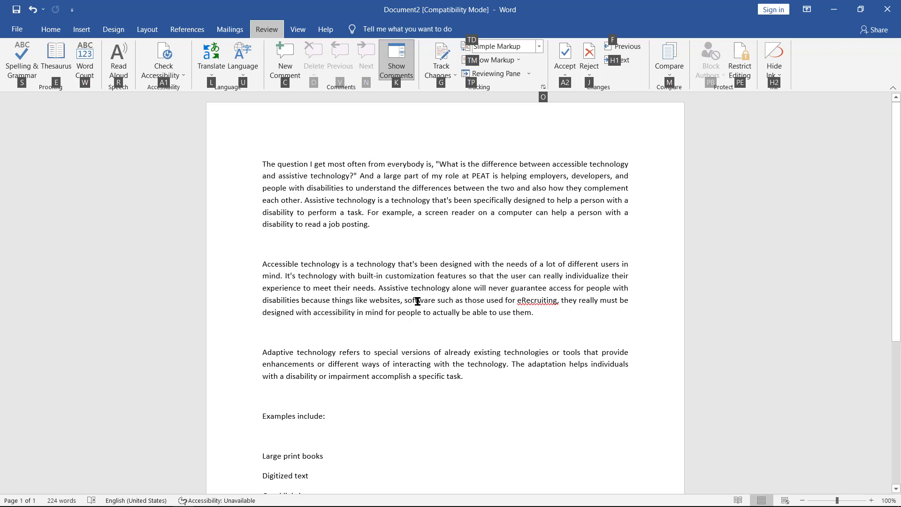
key(s)
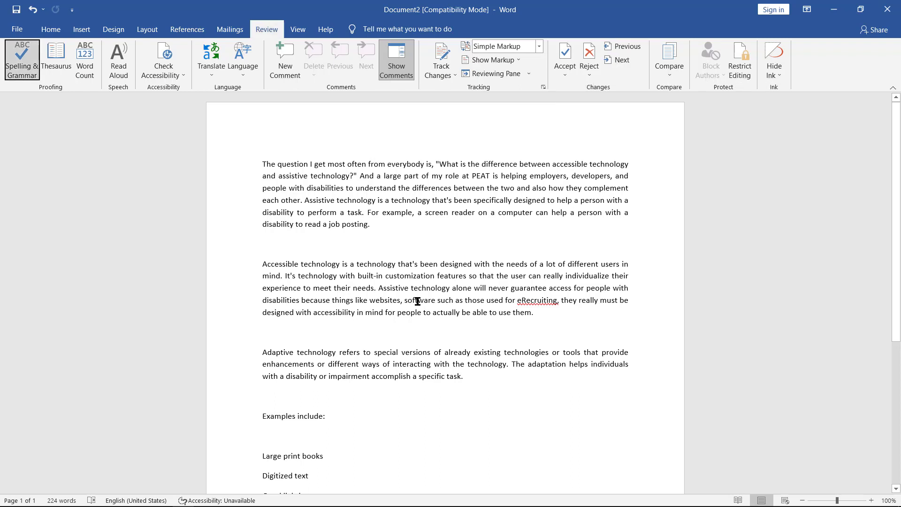
key(Right)
key(Right)
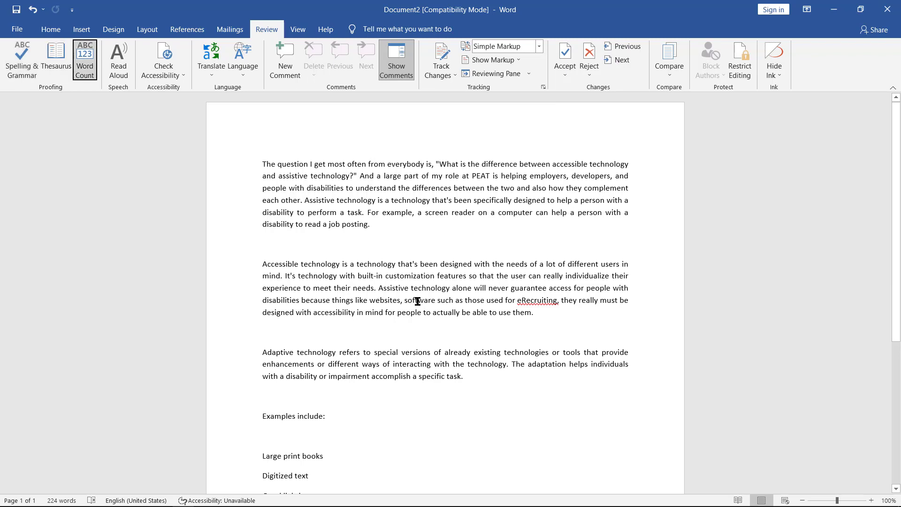
key(Right)
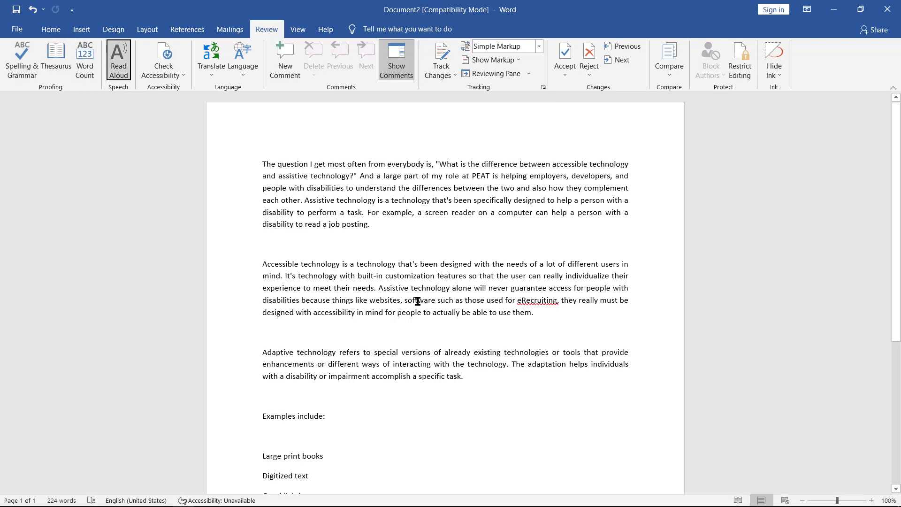
key(Right)
key(Right)
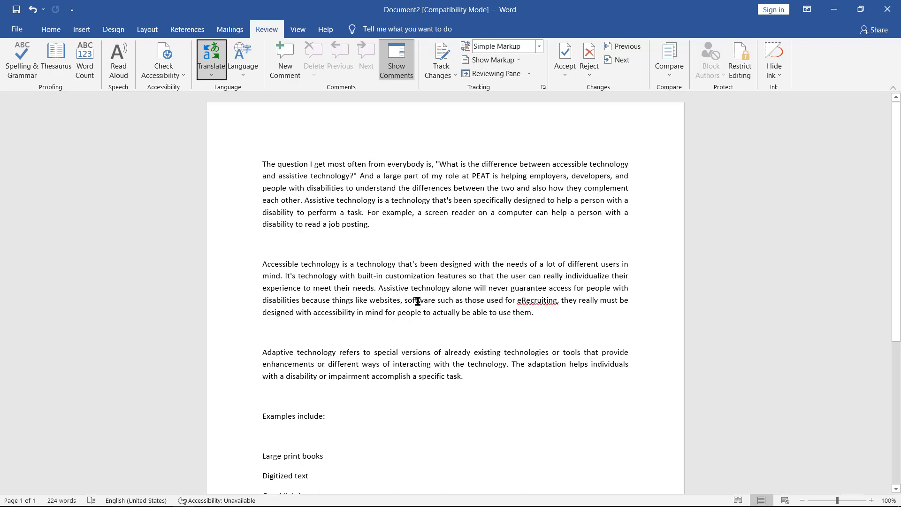
key(Return)
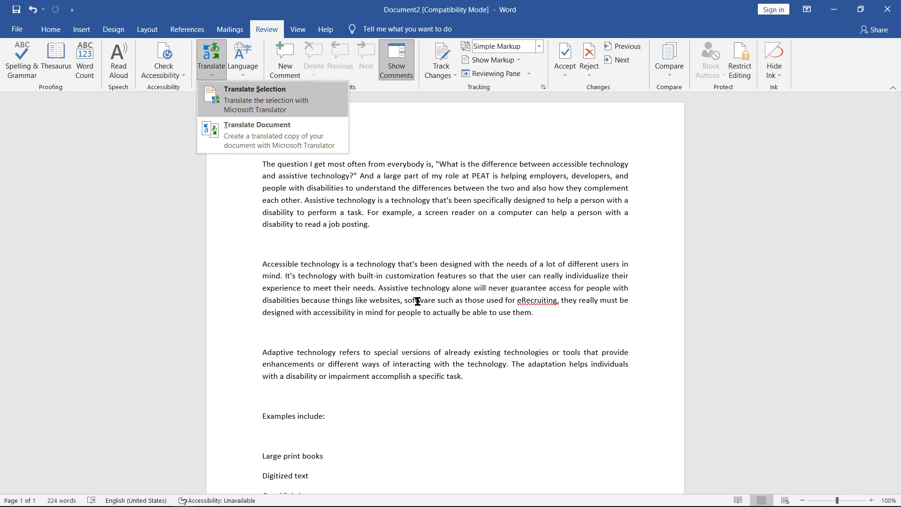
key(Down)
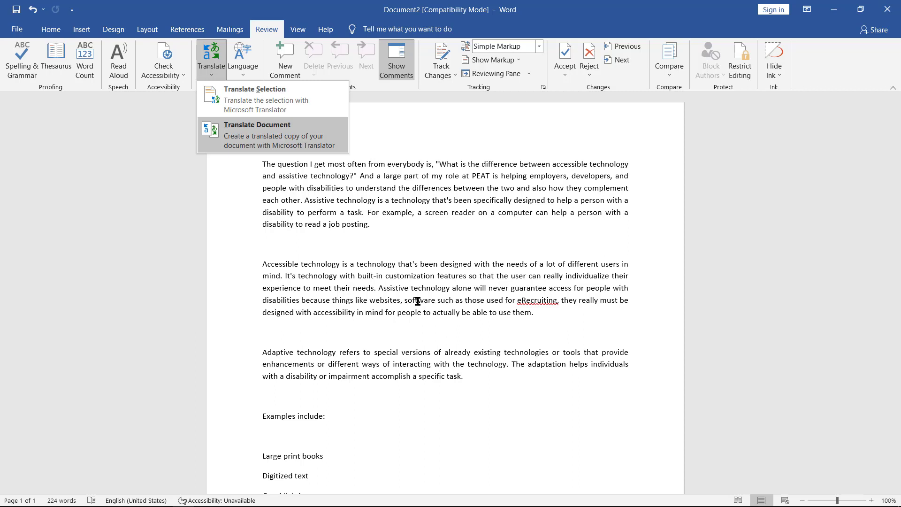
key(Up)
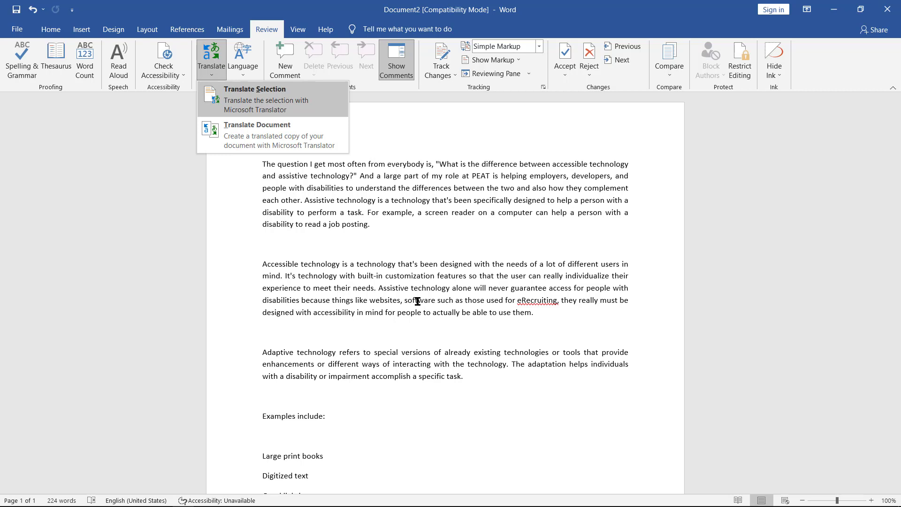
key(Down)
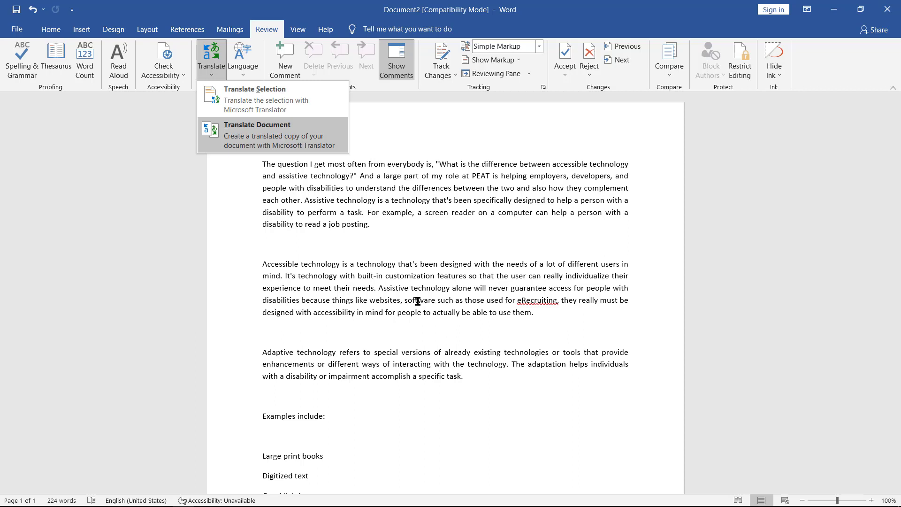
key(Up)
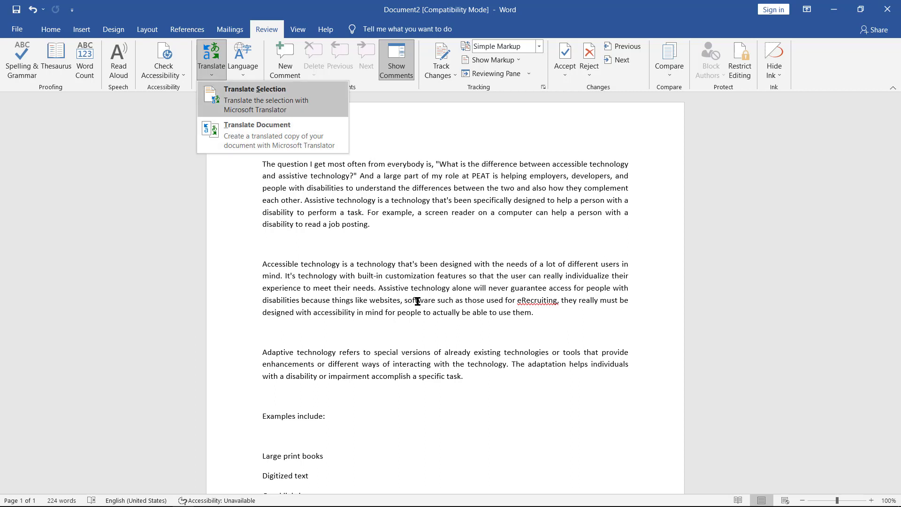
key(Down)
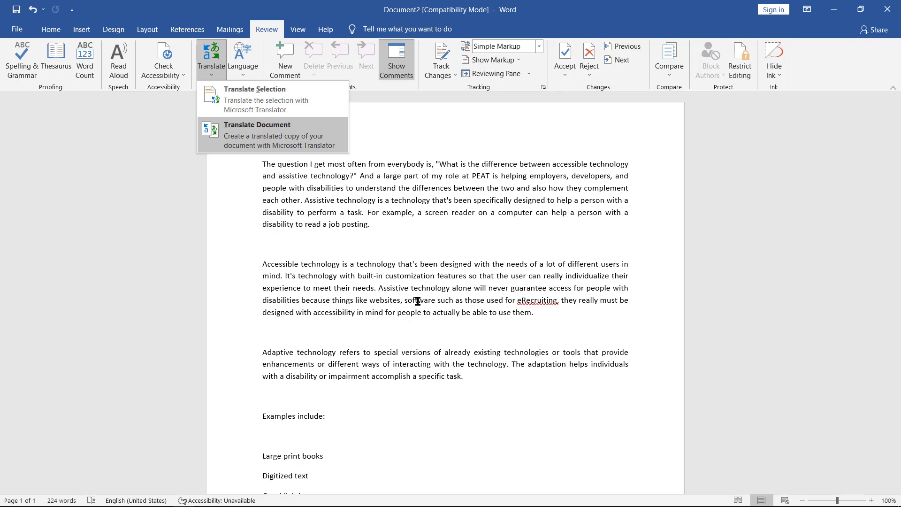
key(Return)
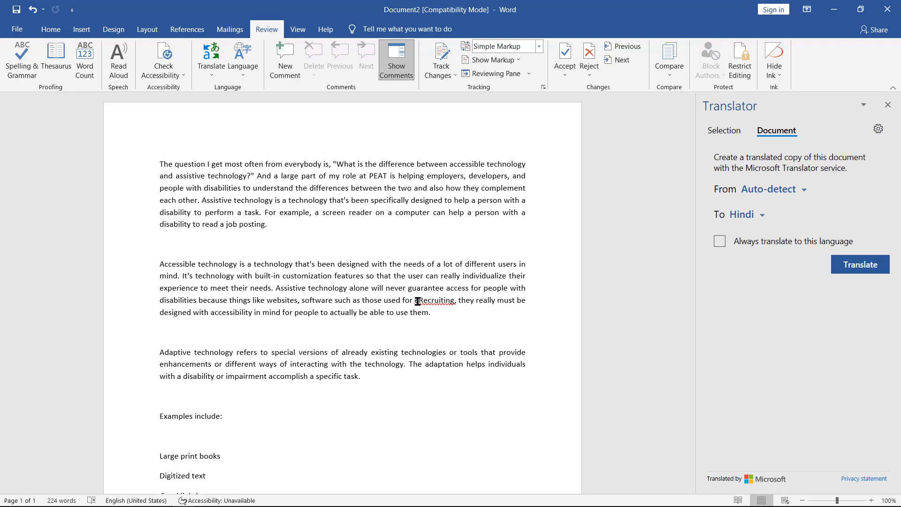
Keep the source language on Auto-detect and set the document's target language to Hindi
key(Tab)
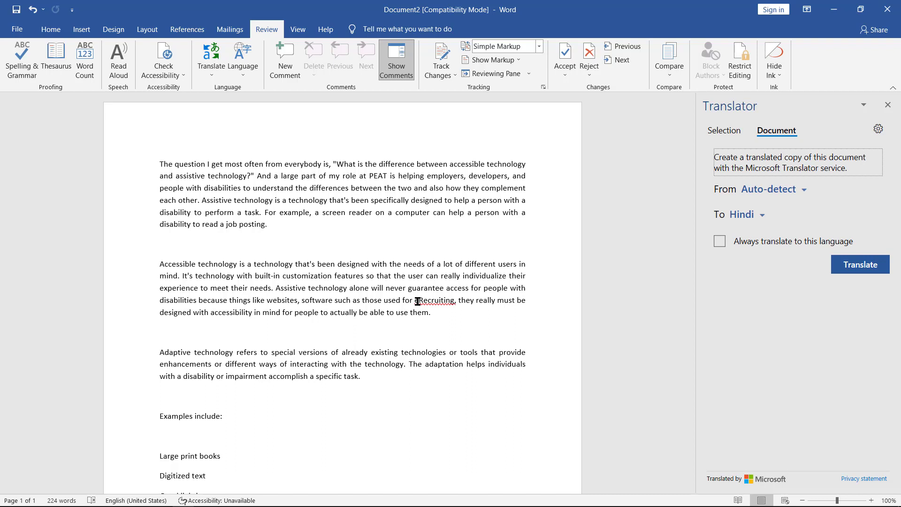
key(Tab)
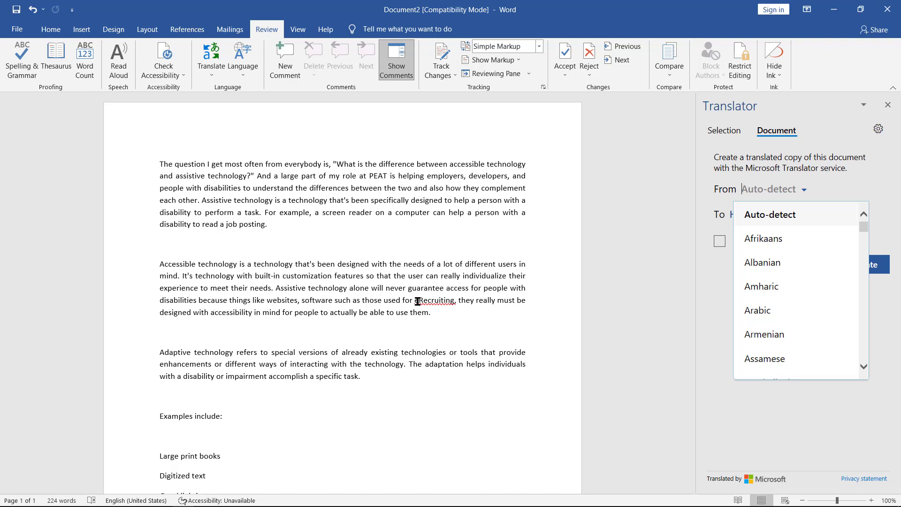
key(Tab)
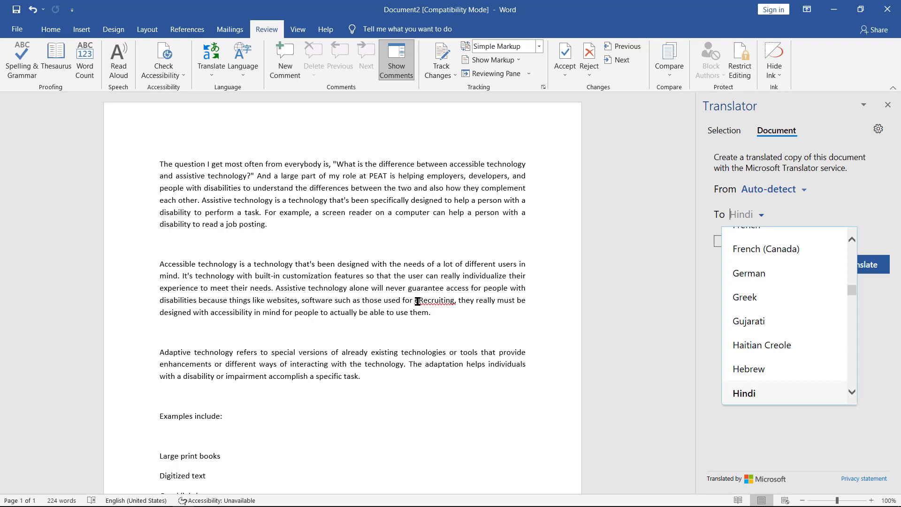
key(Down)
key(Down)
key(Down)
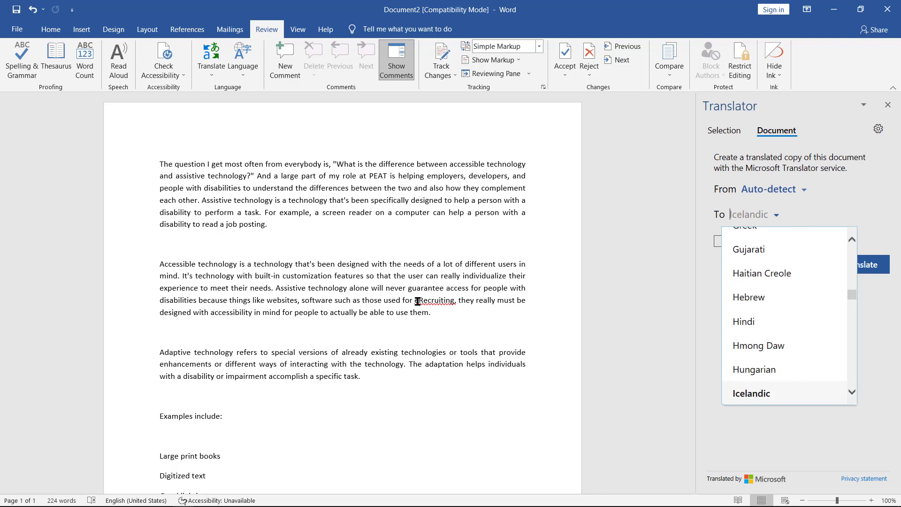
key(Down)
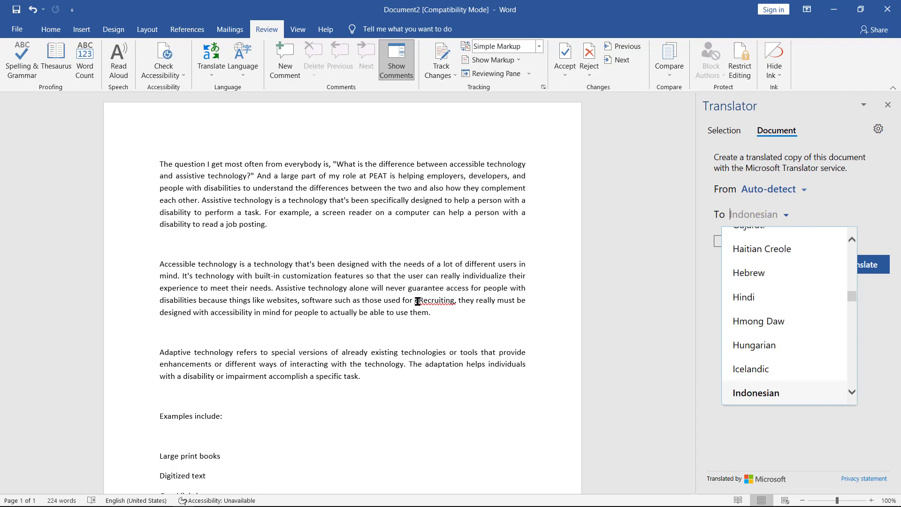
key(Down)
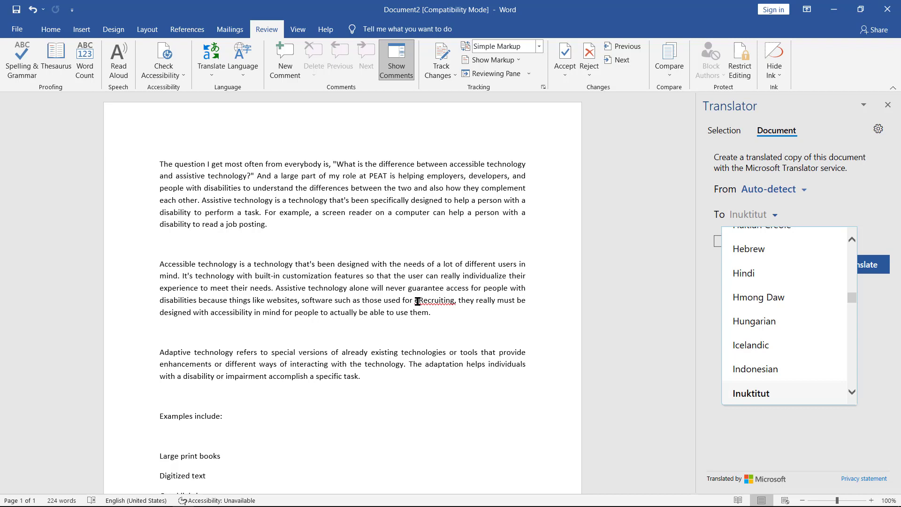
text(hindi)
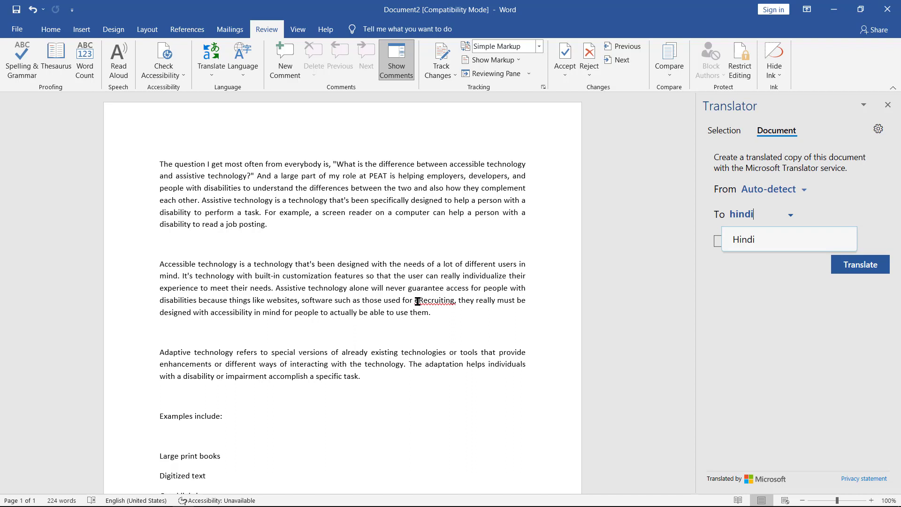
key(Return)
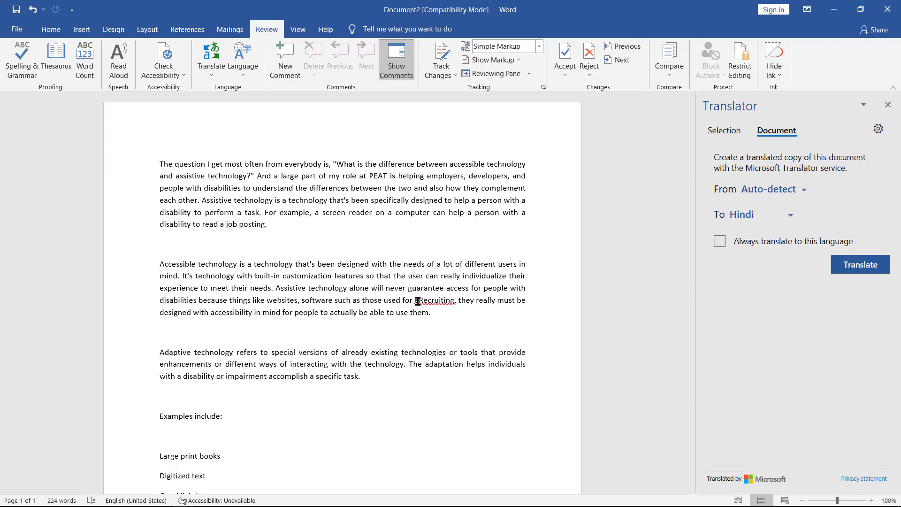
Create the Hindi translated copy of the document without making Hindi the permanent translation language
key(Tab)
key(Tab)
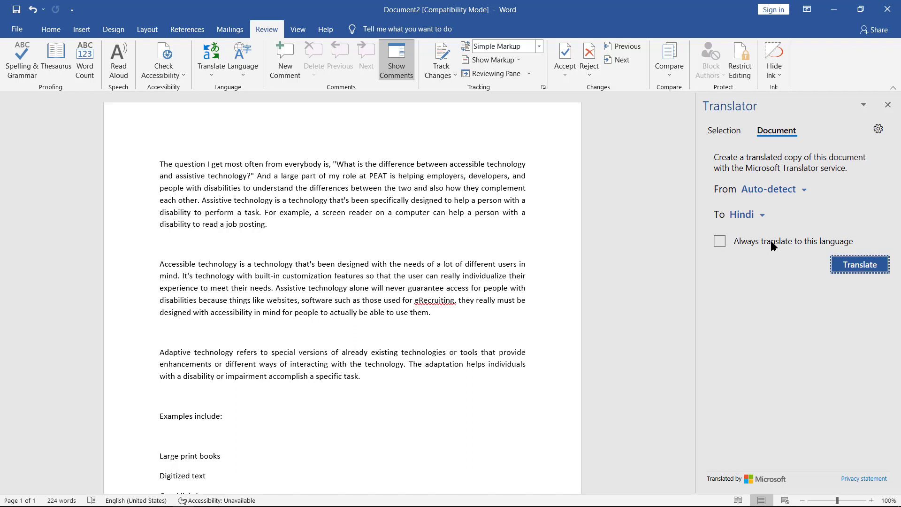
key(Return)
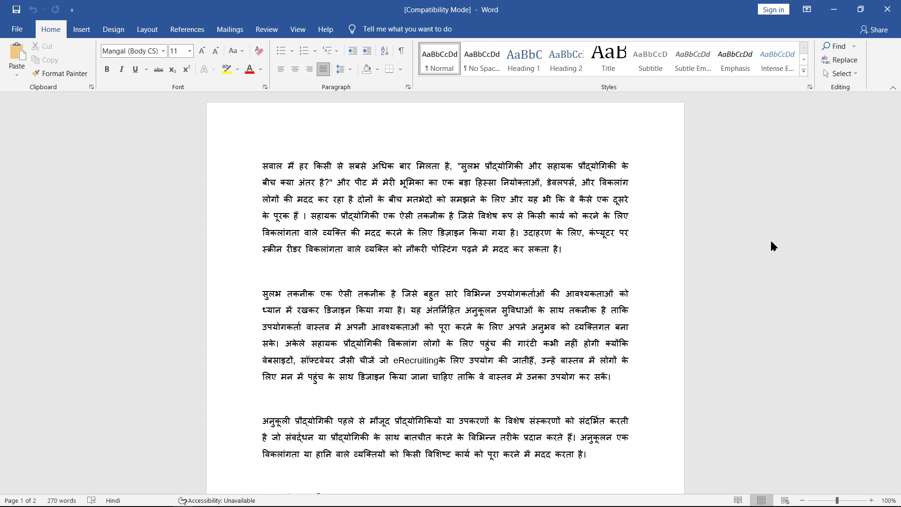
key(ctrl+Down)
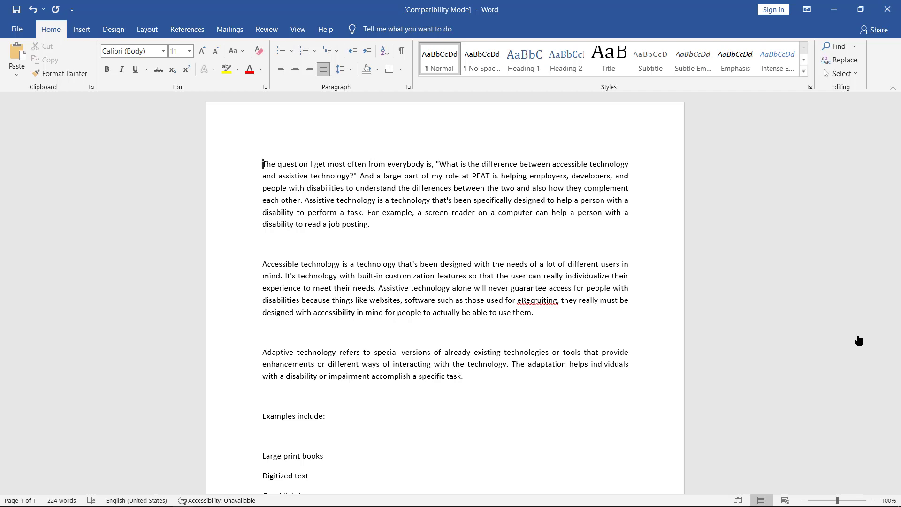
Select the second paragraph, starting with "Accessible technology", and open it in the Translator as a selection translation
key(ctrl+Down)
key(ctrl+Down)
key(ctrl+shift+Down)
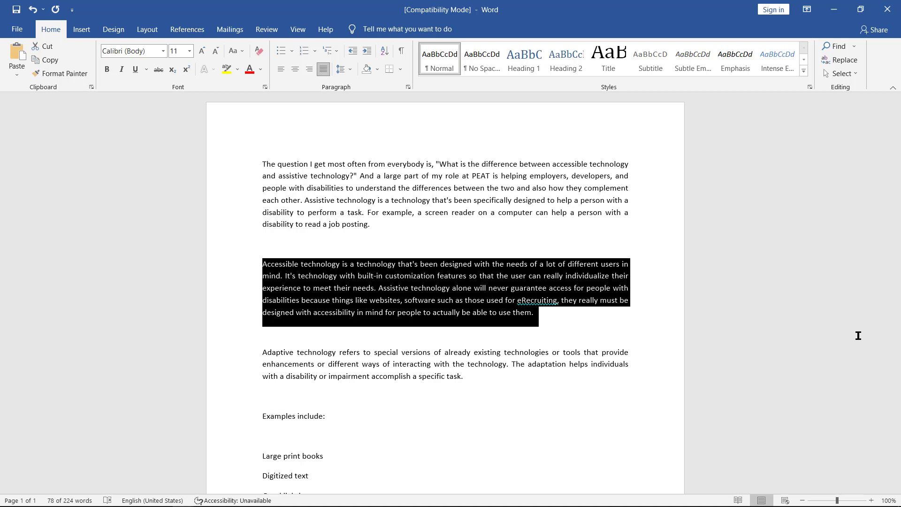
key(alt+r)
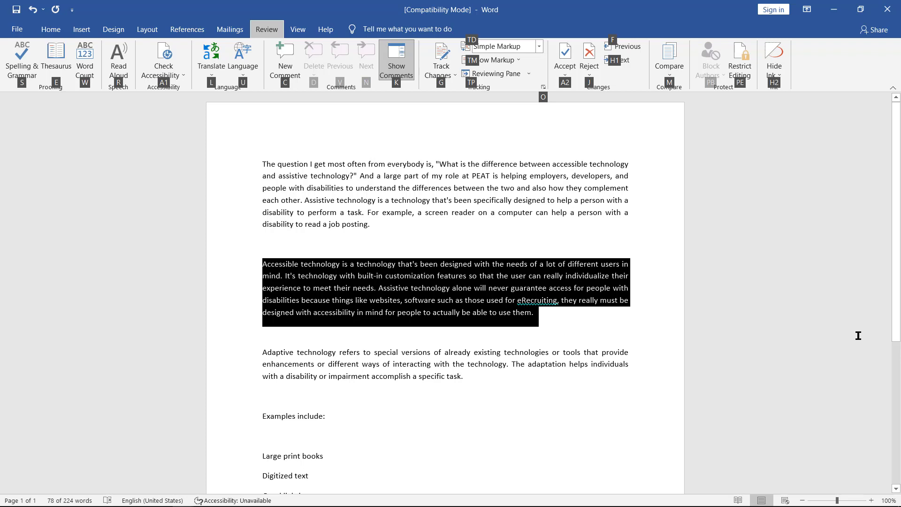
key(l)
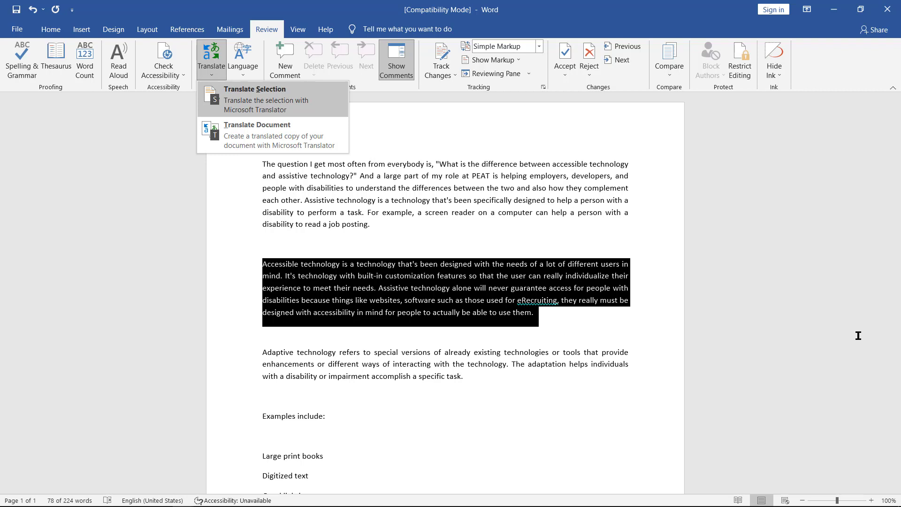
key(Down)
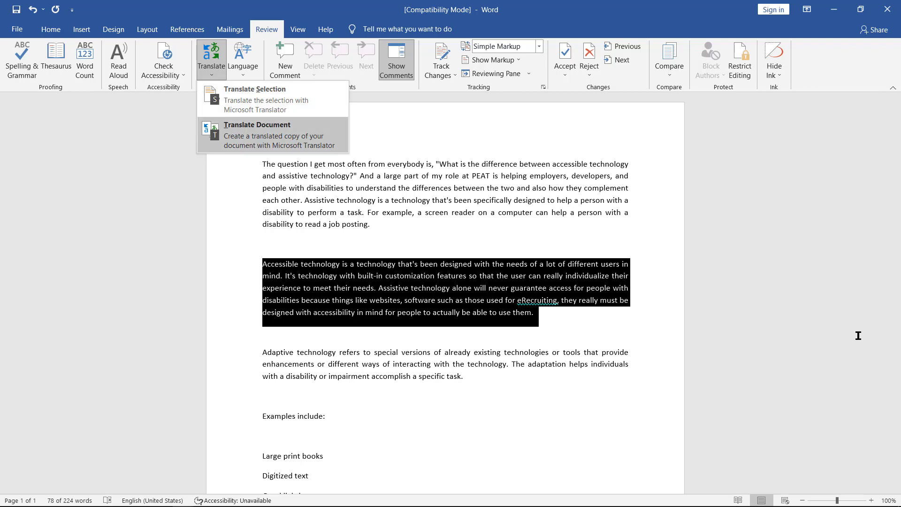
key(Up)
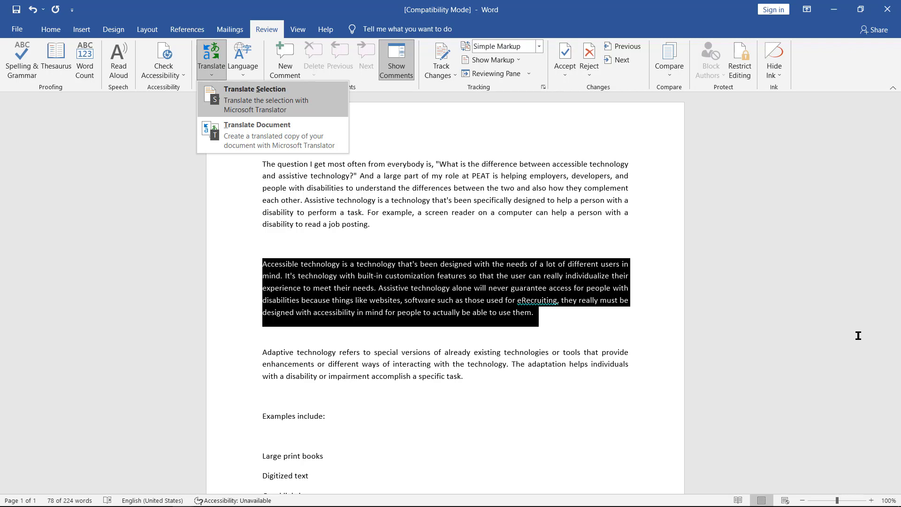
key(Return)
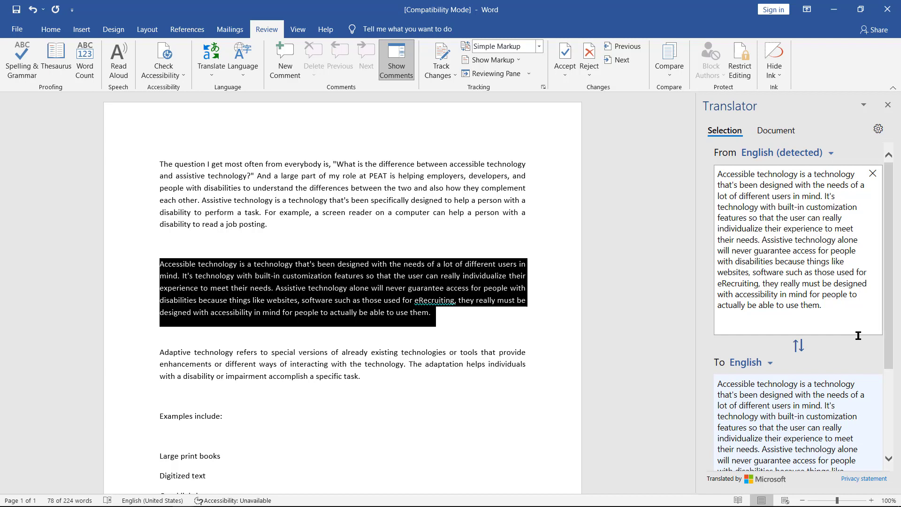
Keep the detected English source language and set the selection's target language to Hindi
key(Tab)
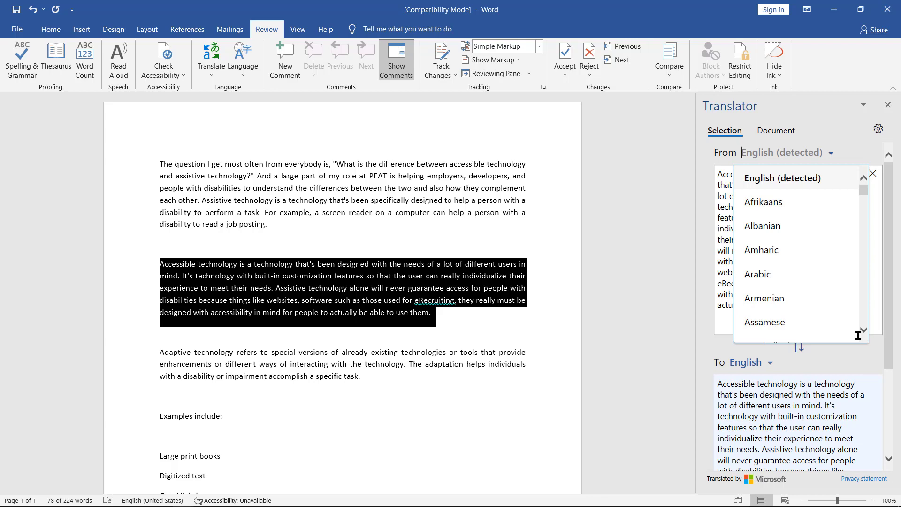
click(859, 335)
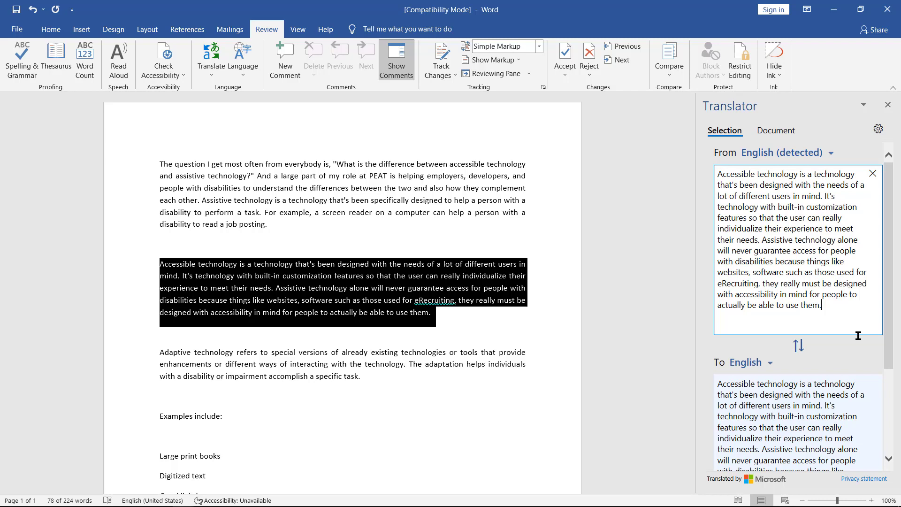
key(Tab)
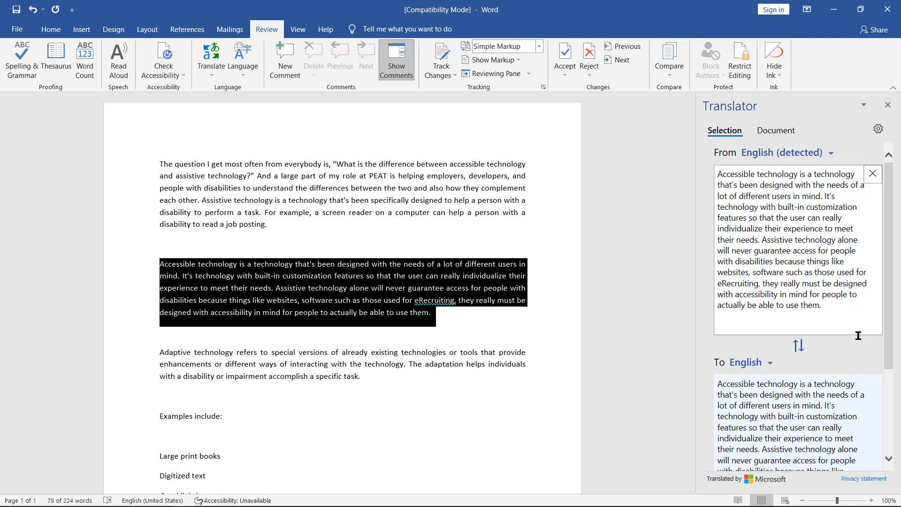
key(Tab)
key(Tab)
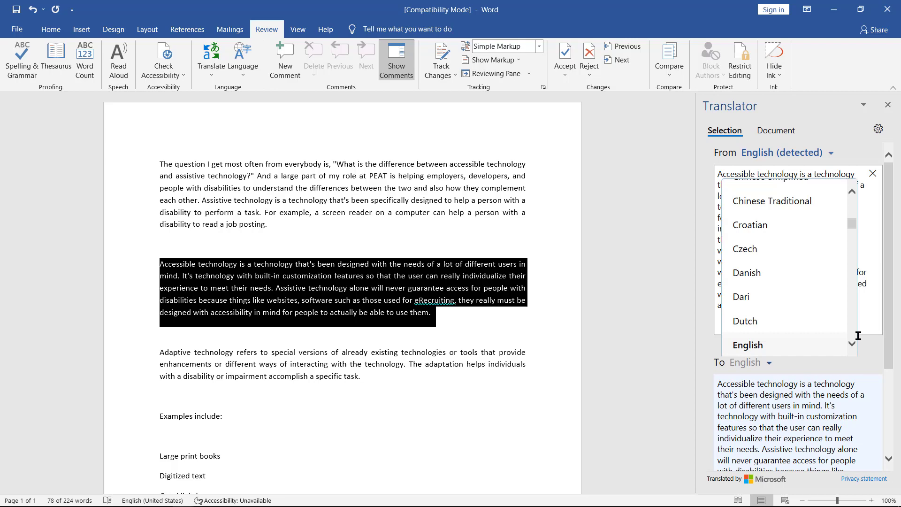
scroll(858, 336, down, 3)
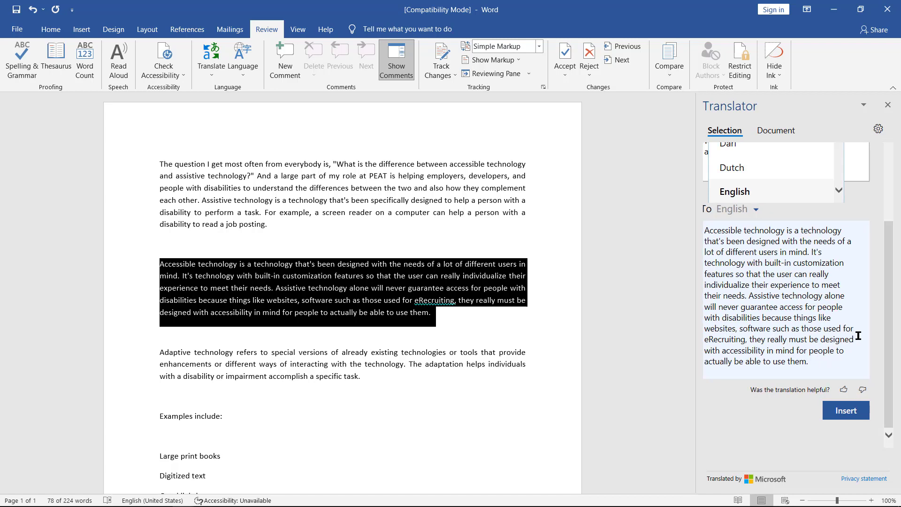
key(Down)
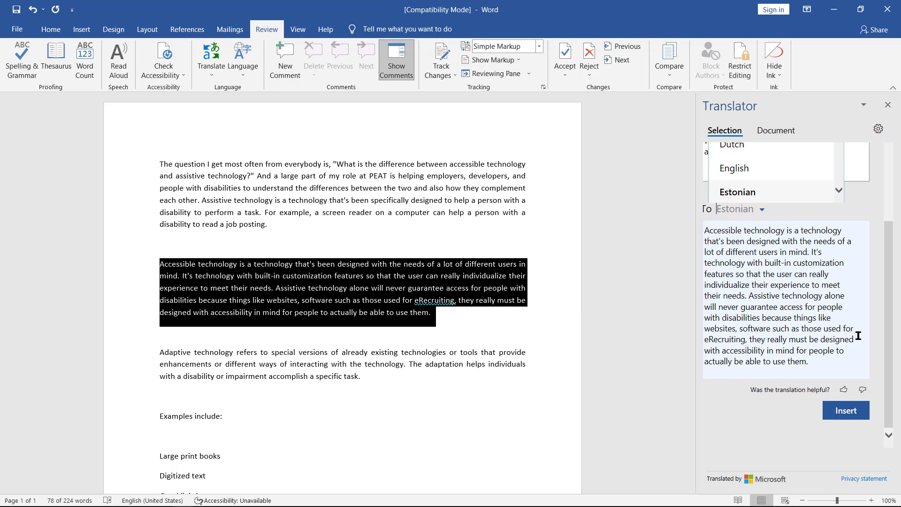
text(hindi)
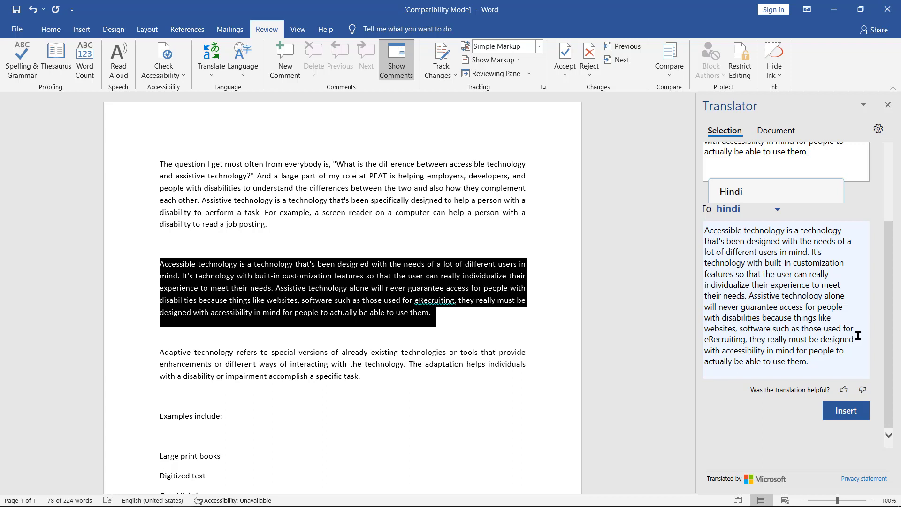
key(Escape)
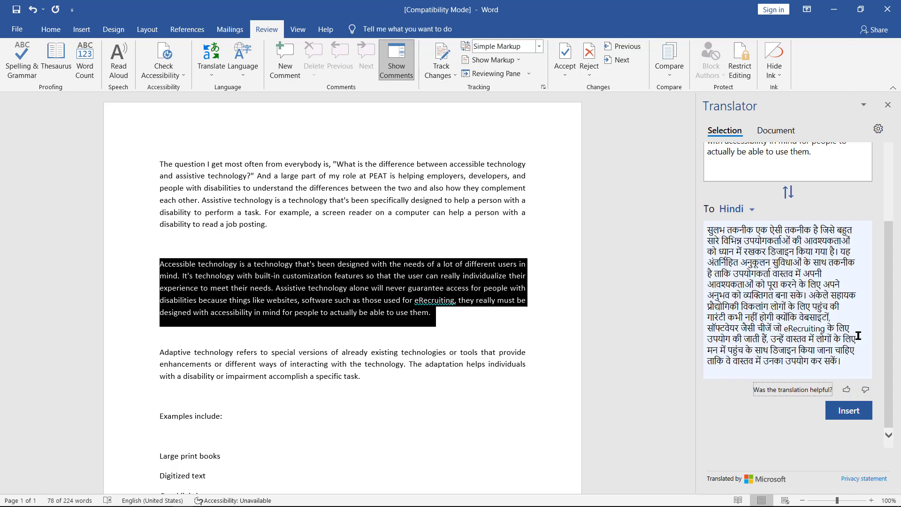
Insert the Hindi translation into the document in place of the selected second paragraph
click(859, 336)
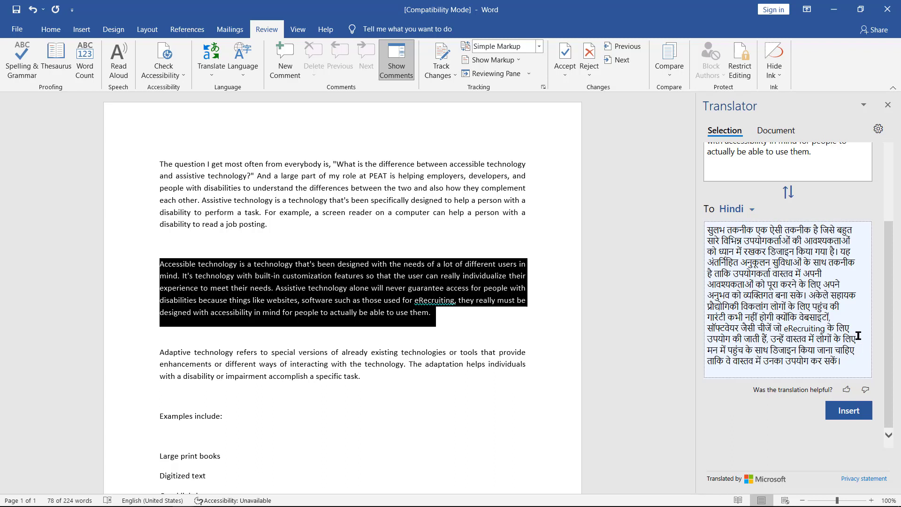
key(Tab)
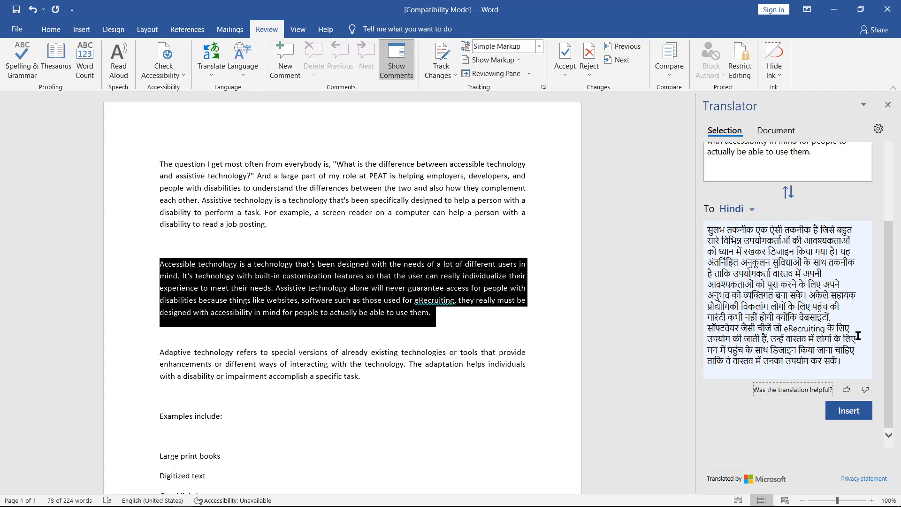
key(Tab)
key(Tab)
key(Tab)
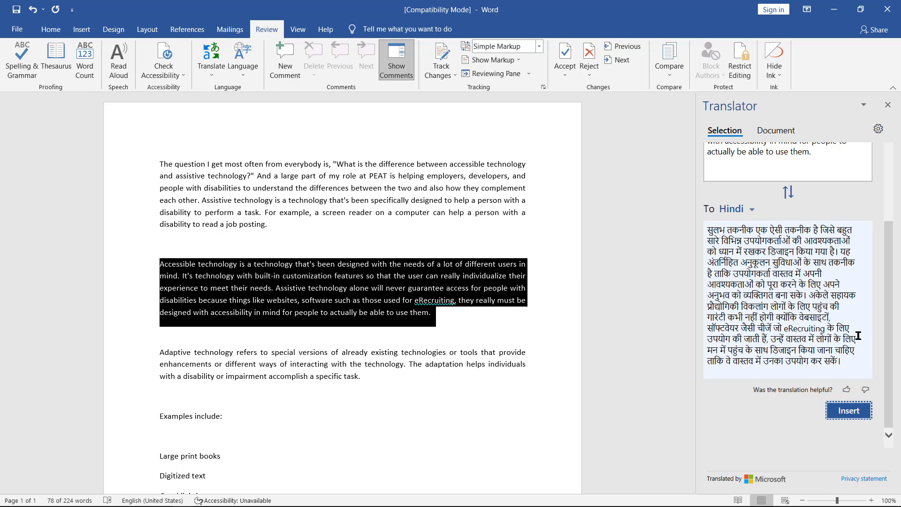
key(Return)
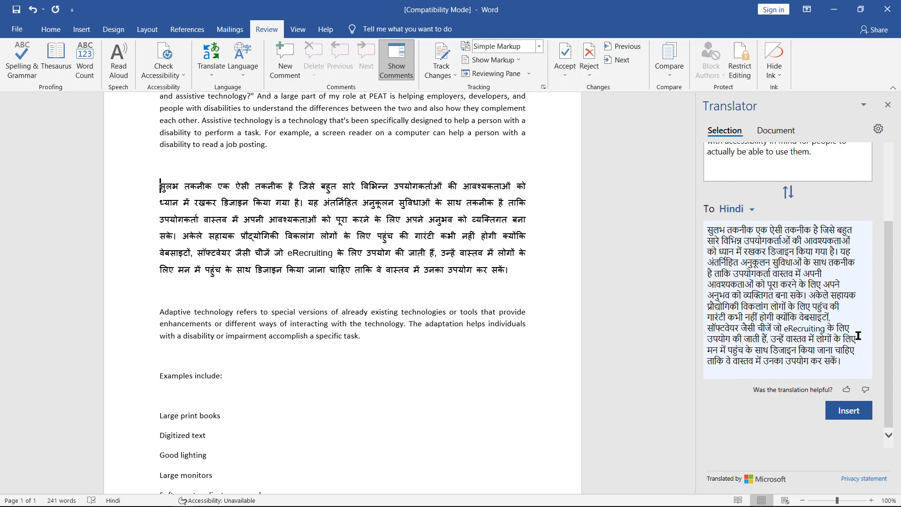
Review the document from its beginning through the translated second paragraph, and undo the insertion of the Hindi translation
key(ctrl+Home)
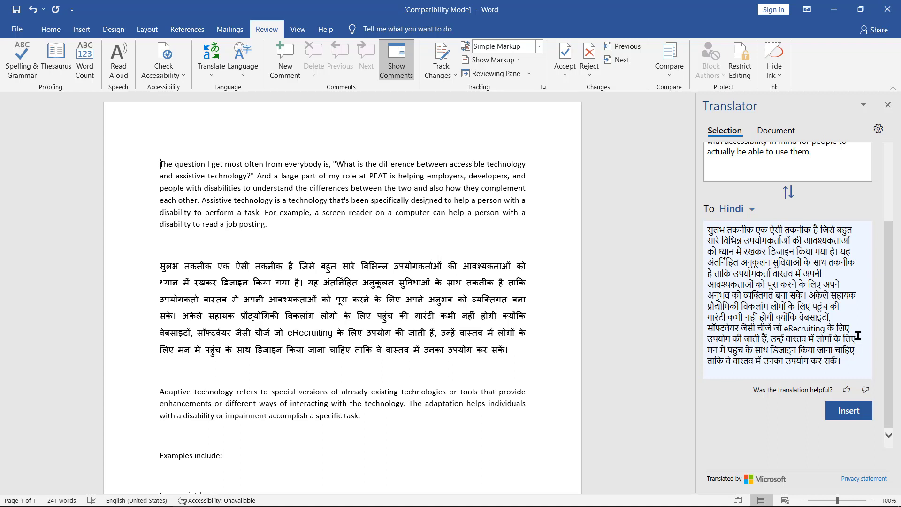
key(ctrl+Down)
key(ctrl+Down)
key(ctrl+z)
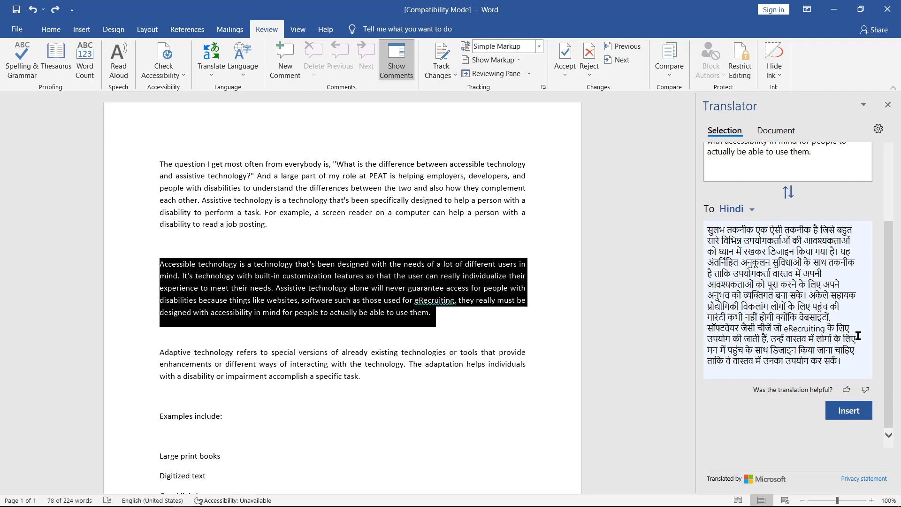